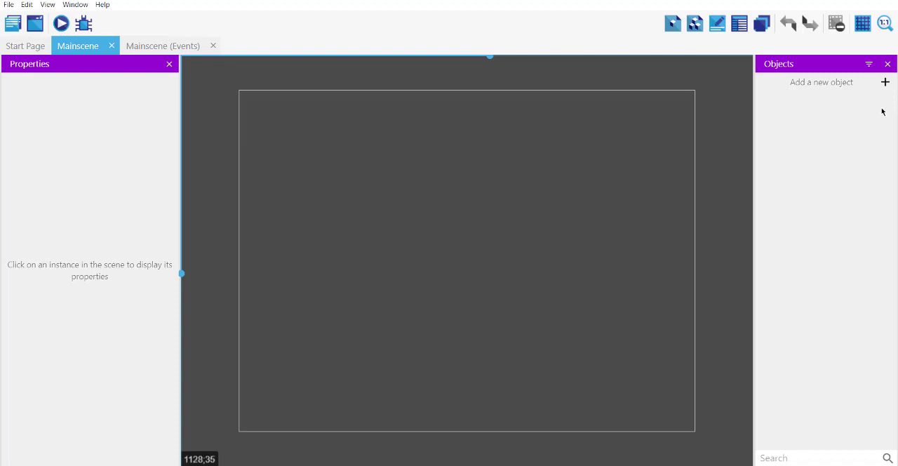
# Save the project and add a new particles emitter object named Fire
pyautogui.hotkey('ctrl', 's')
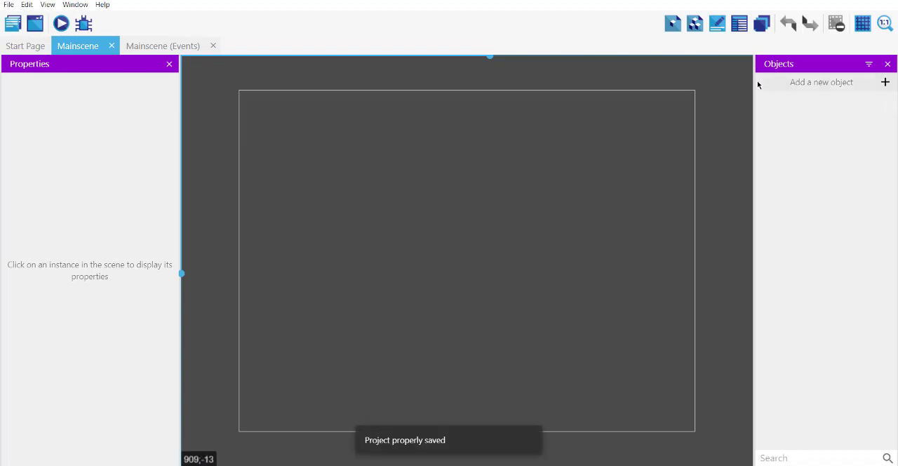
pyautogui.click(884, 82)
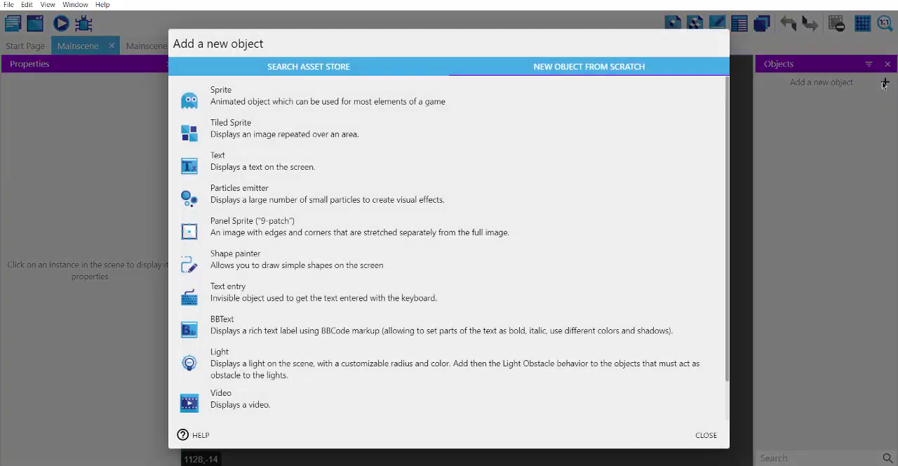
pyautogui.click(249, 199)
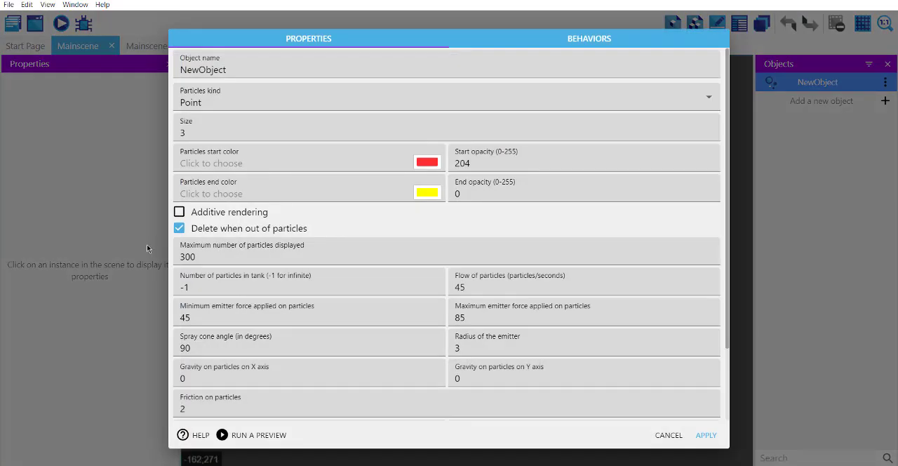
pyautogui.moveTo(229, 71); pyautogui.dragTo(162, 72)
pyautogui.write('Fire')
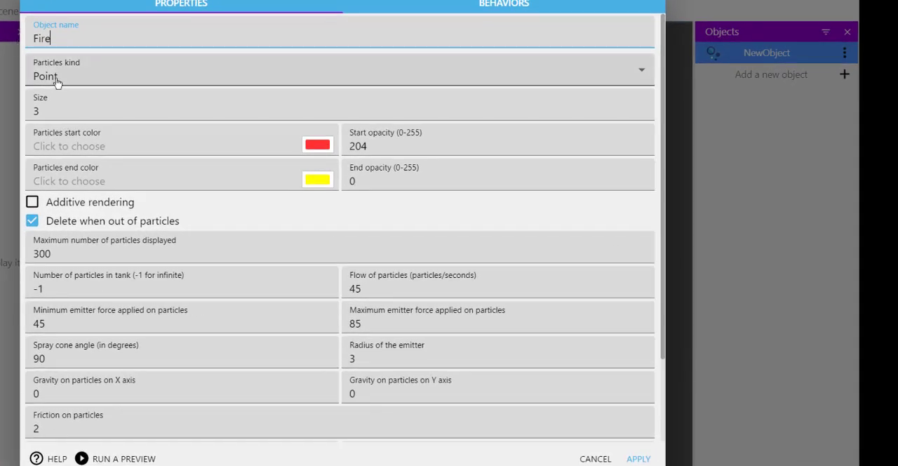
# Set the Fire particle size to 10, enable additive rendering and disable deletion when out of particles
pyautogui.doubleClick(35, 109)
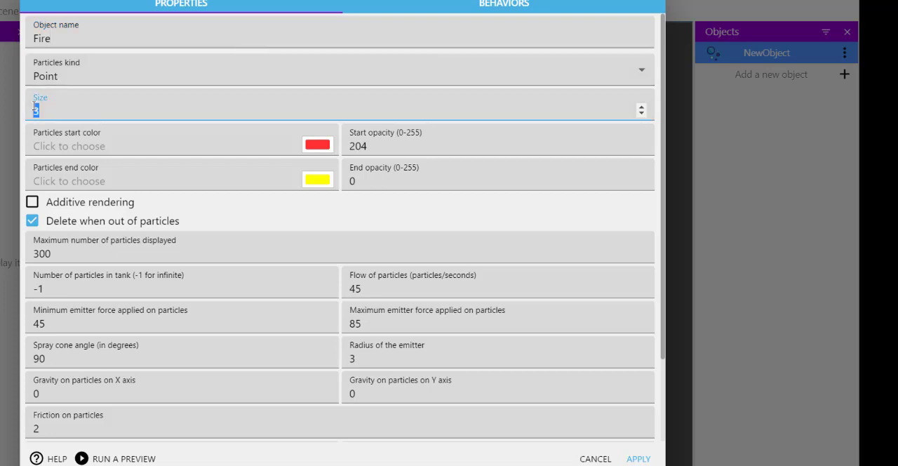
pyautogui.write('10')
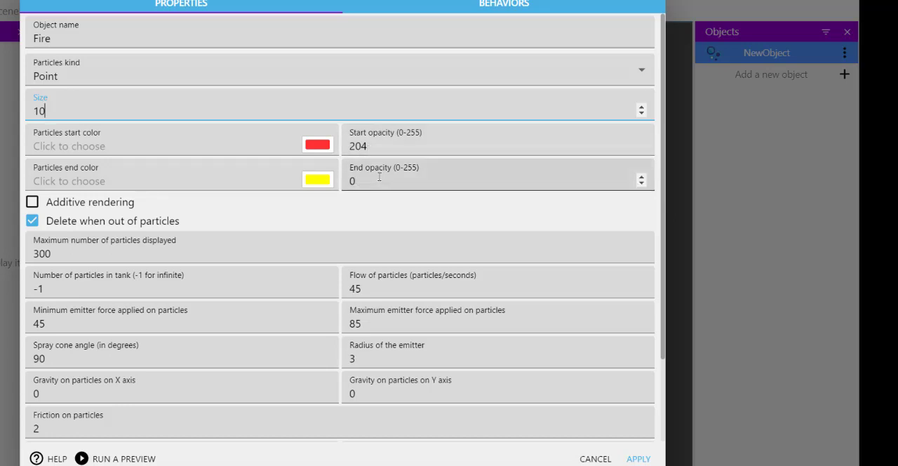
pyautogui.click(32, 223)
pyautogui.click(51, 209)
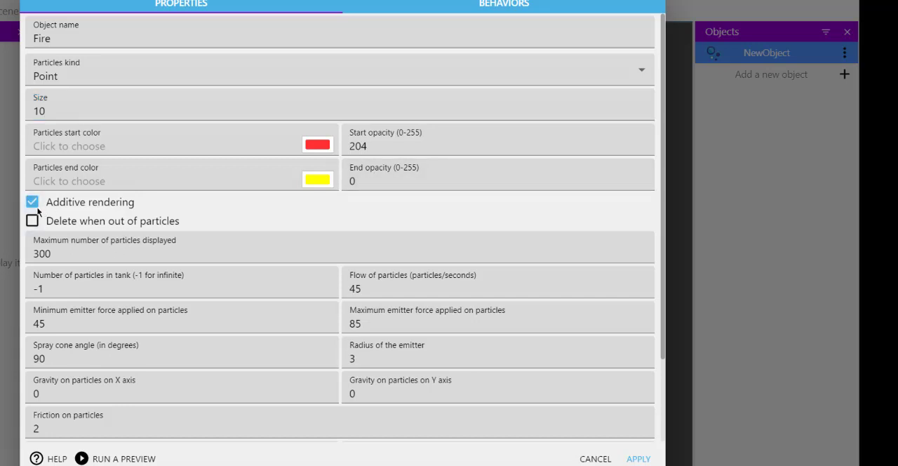
# Set the Fire emitter's particle flow to 100, minimum emitter force to 100 and maximum emitter force to 150
pyautogui.scroll(-2, 139, 212)
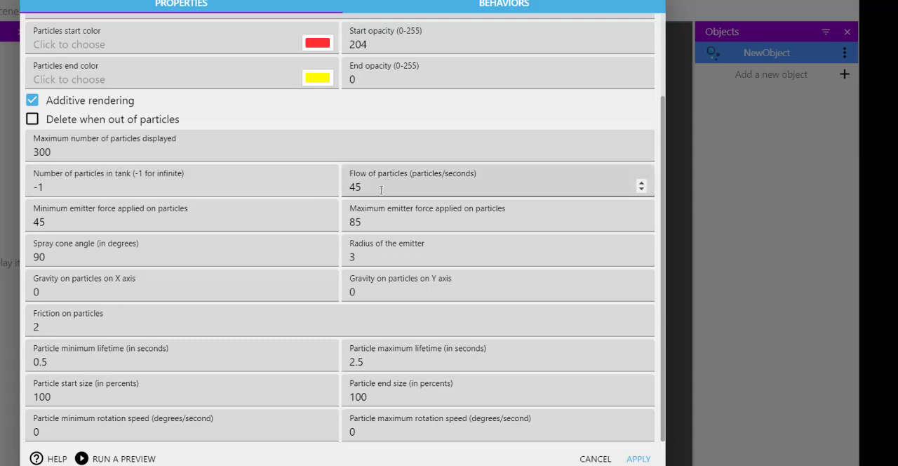
pyautogui.moveTo(373, 191); pyautogui.dragTo(340, 188)
pyautogui.write('100')
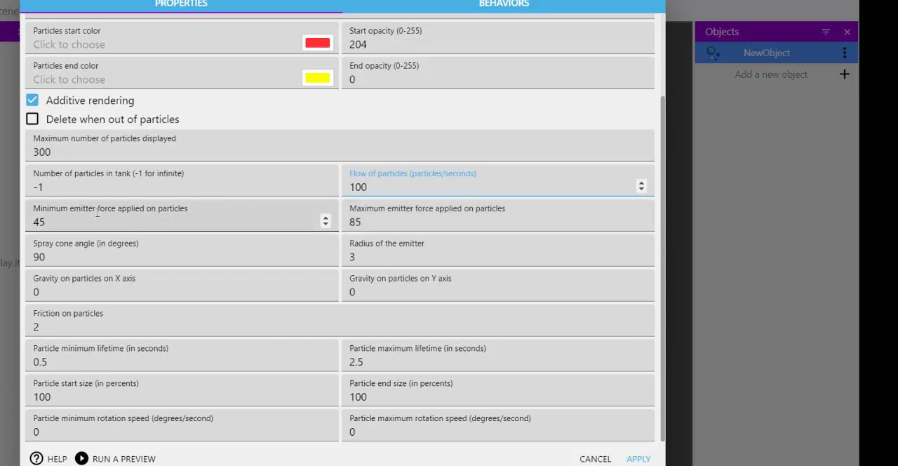
pyautogui.moveTo(70, 218); pyautogui.dragTo(26, 216)
pyautogui.write('100')
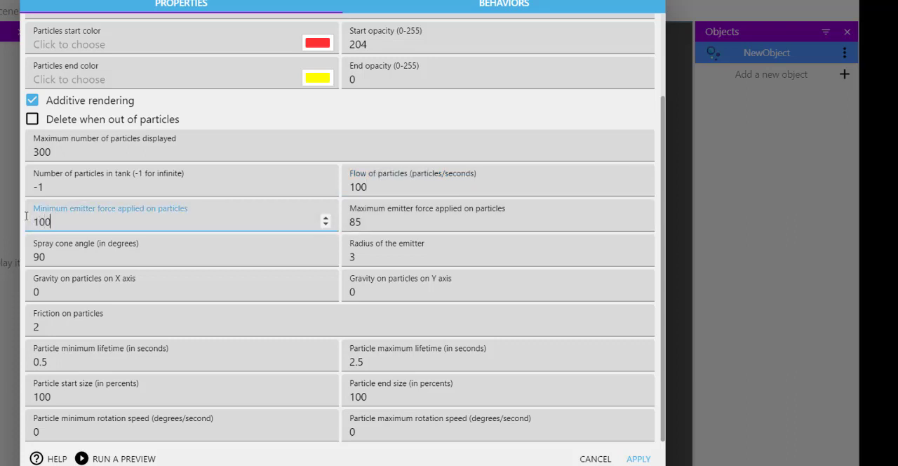
pyautogui.press('Tab')
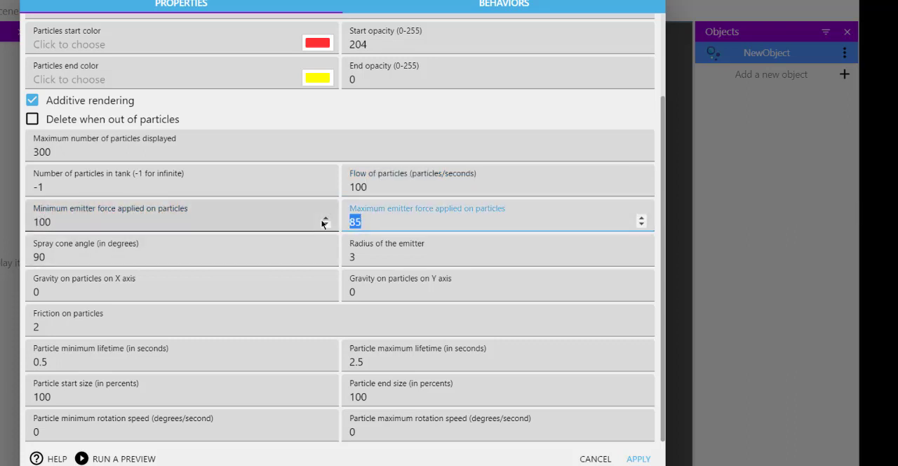
pyautogui.write('150')
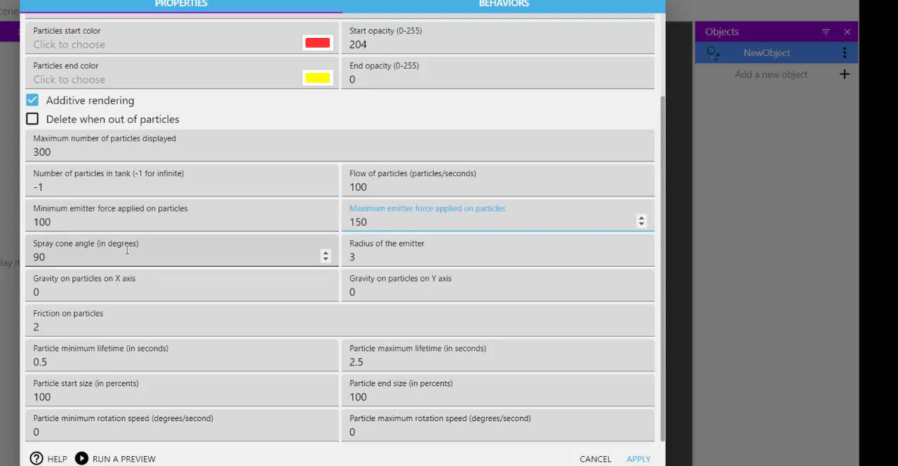
# Set the Fire emitter's spray cone angle to 1 degree and its radius to 10
pyautogui.moveTo(51, 256); pyautogui.dragTo(27, 253)
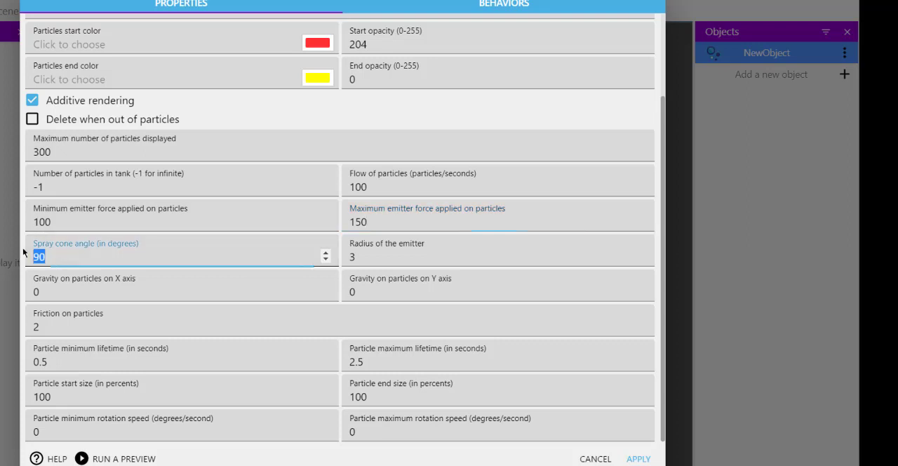
pyautogui.write('1')
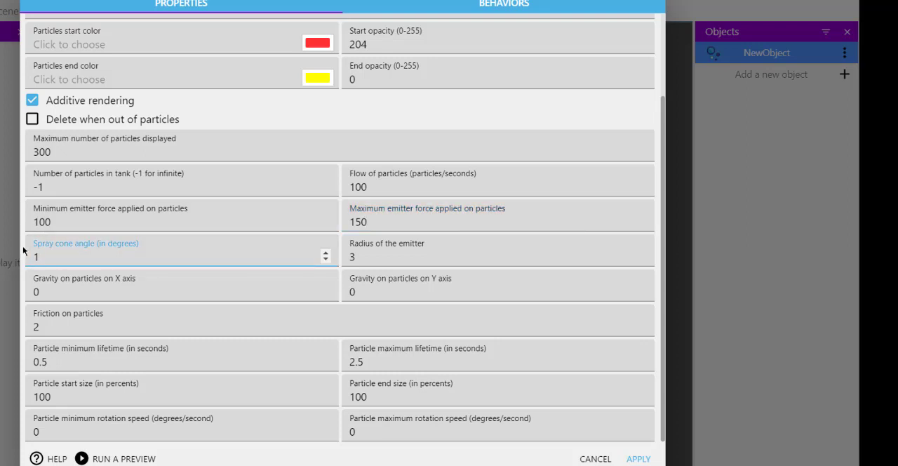
pyautogui.doubleClick(351, 255)
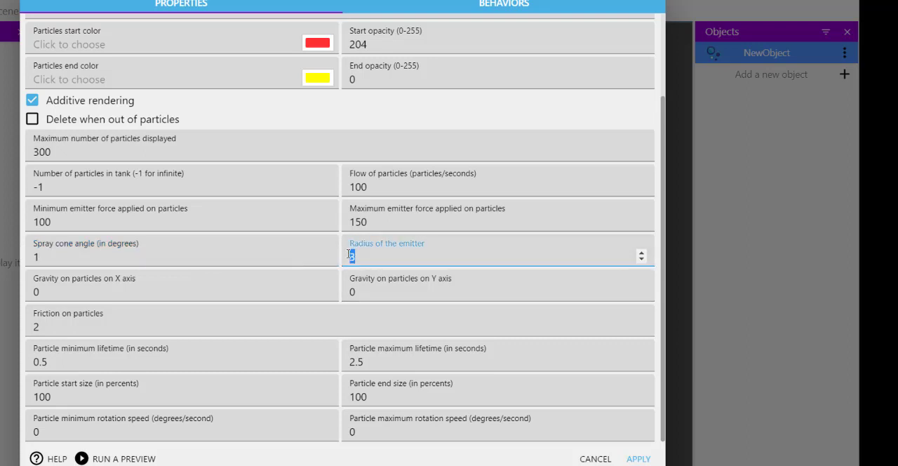
pyautogui.write('10')
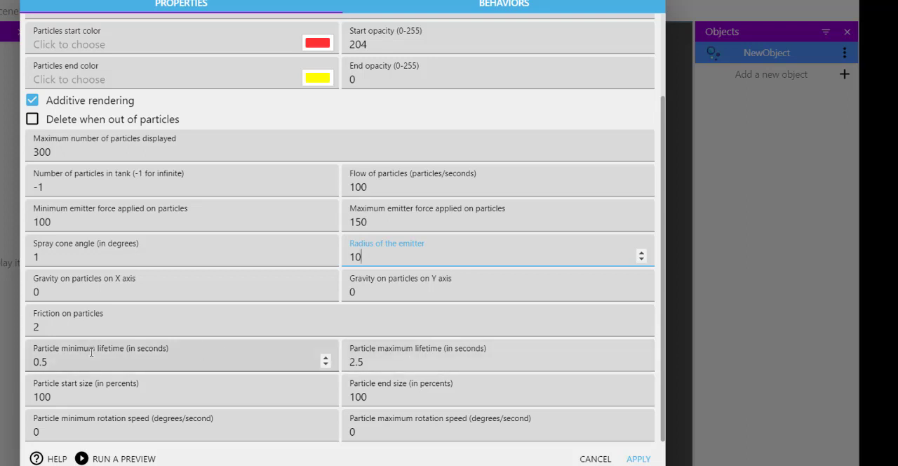
# Set the particle minimum lifetime to 1 second and end size to 1 percent, apply the properties and save the project
pyautogui.doubleClick(35, 360)
pyautogui.write('1')
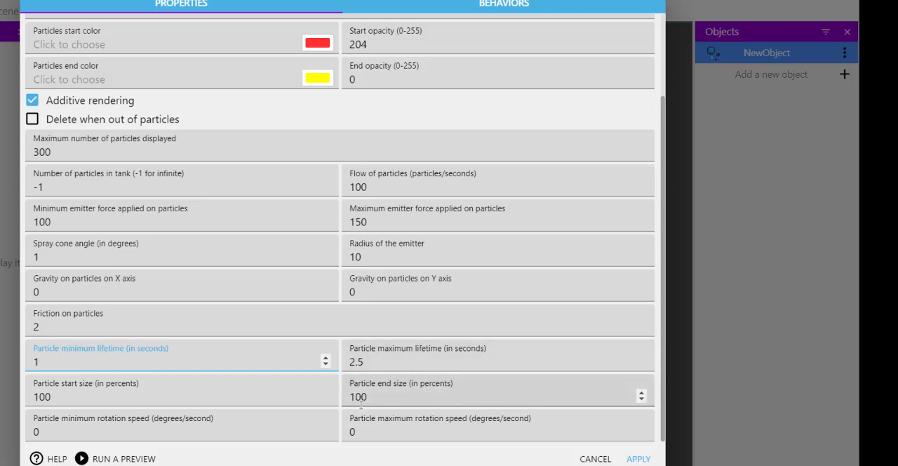
pyautogui.moveTo(376, 399); pyautogui.dragTo(357, 394)
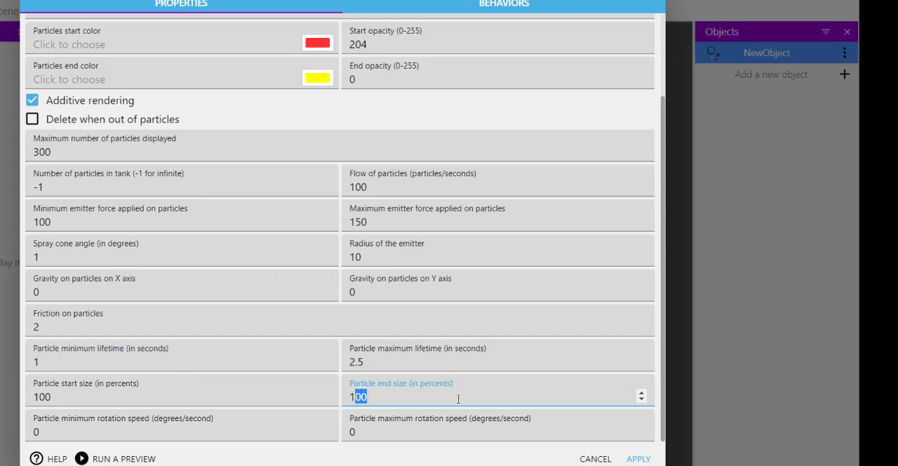
pyautogui.press('BackSpace')
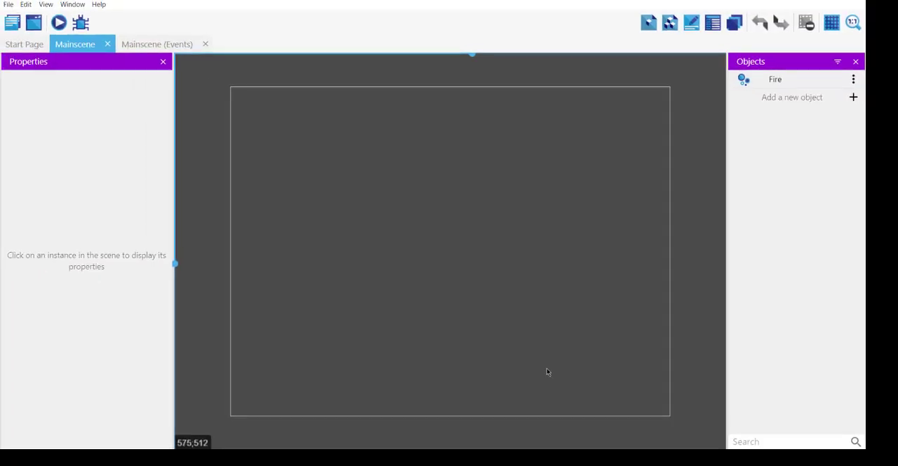
pyautogui.hotkey('ctrl', 's')
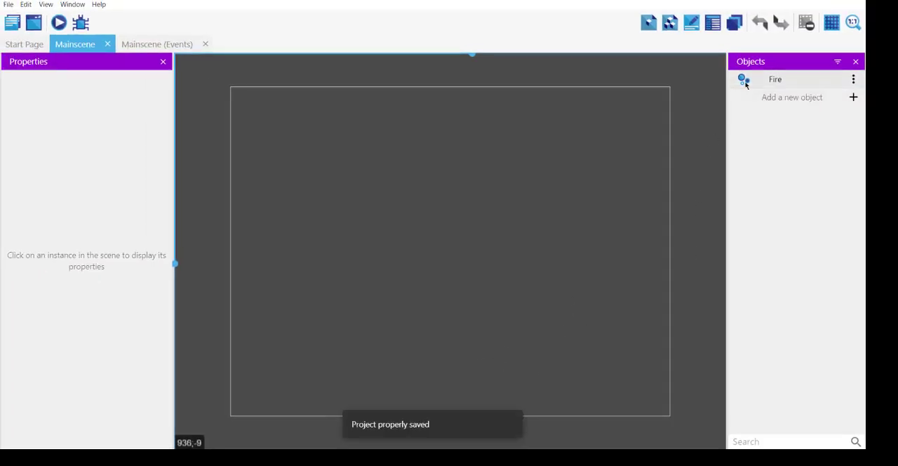
# Place a Fire instance in the scene at about X 317, Y 402, rotate it to -90 degrees and save
pyautogui.moveTo(744, 83); pyautogui.dragTo(406, 309)
pyautogui.click(405, 309)
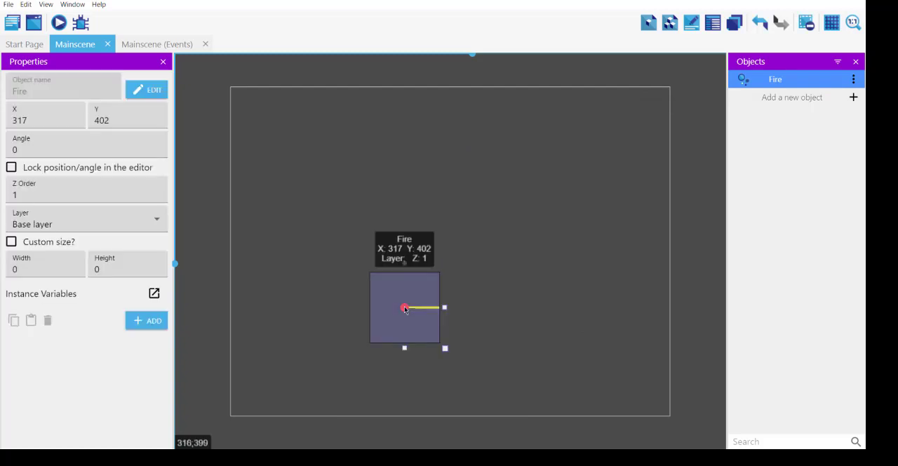
pyautogui.moveTo(410, 266)
pyautogui.mouseDown()
pyautogui.moveTo(391, 256)
pyautogui.moveTo(404, 259)
pyautogui.mouseUp()
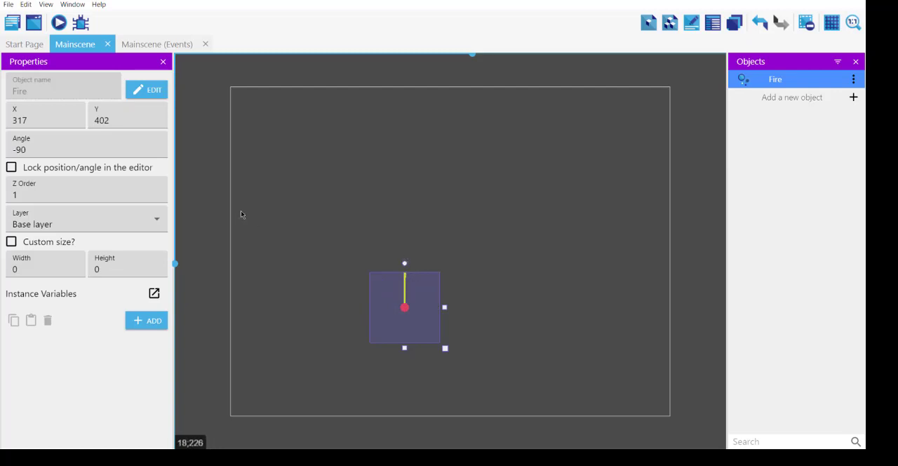
pyautogui.hotkey('ctrl', 's')
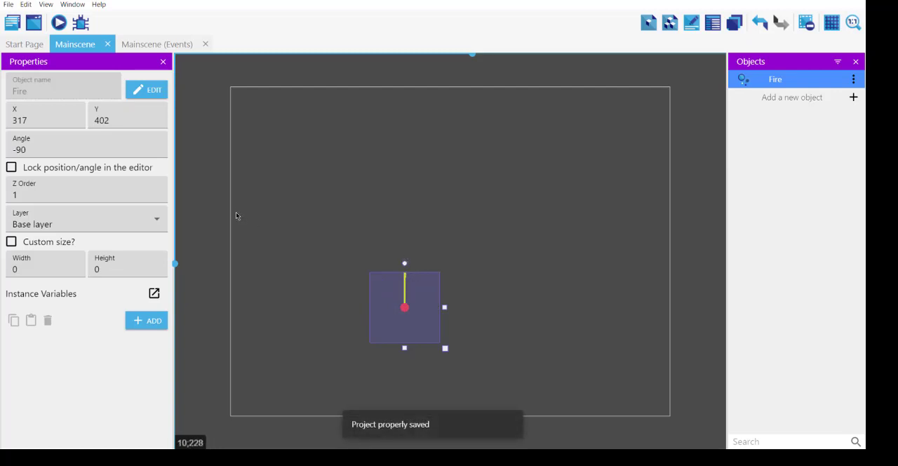
# Preview the scene to check the fire effect, and close the preview
pyautogui.click(196, 139)
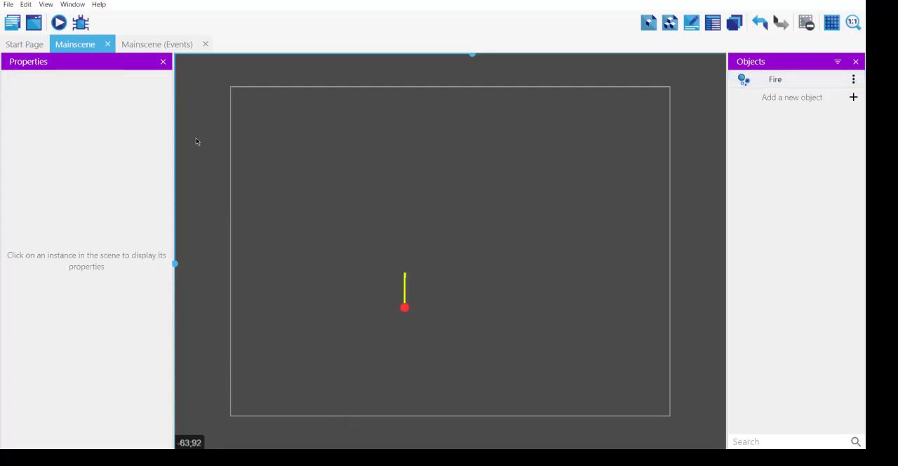
pyautogui.click(59, 23)
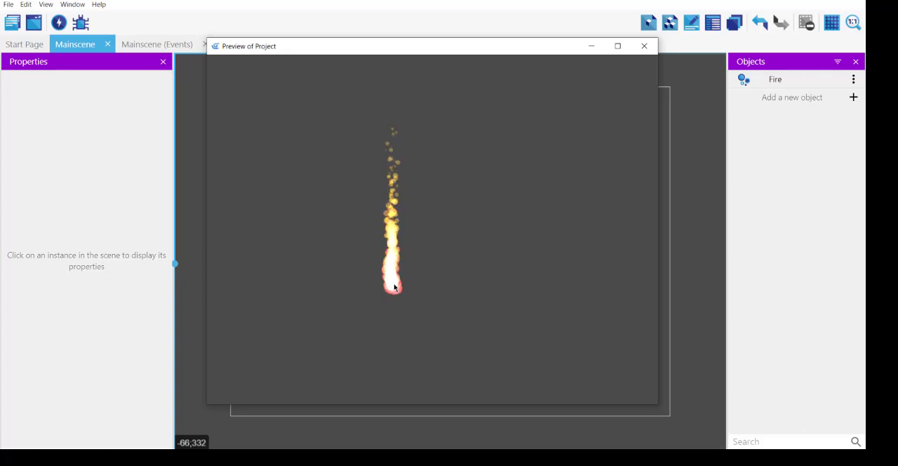
pyautogui.click(644, 46)
# Change the Fire object's particle start color to the preset dark red and apply it
pyautogui.doubleClick(795, 80)
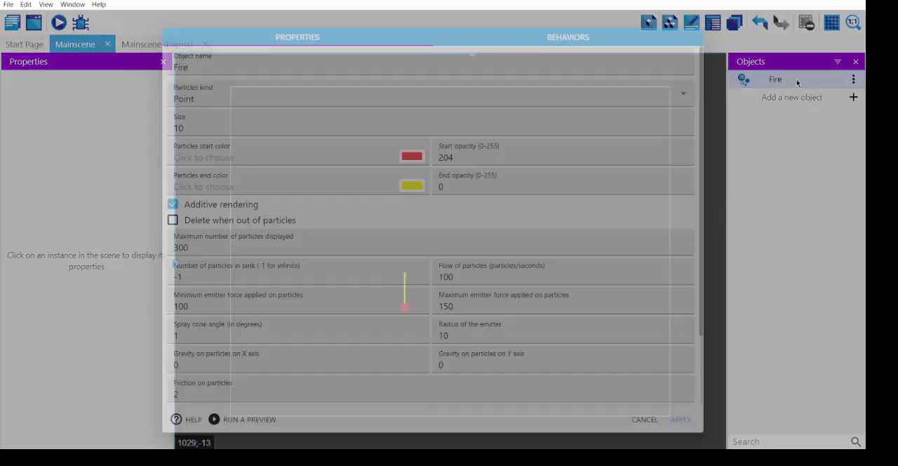
pyautogui.click(413, 156)
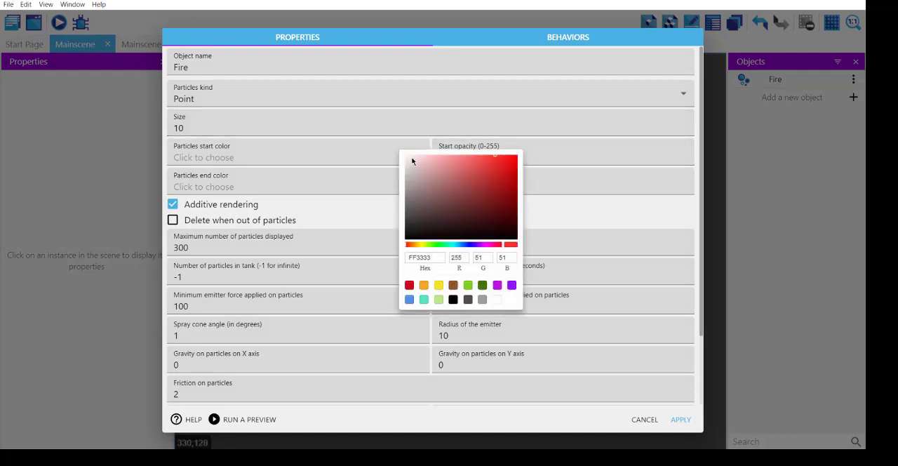
pyautogui.click(411, 286)
pyautogui.click(679, 421)
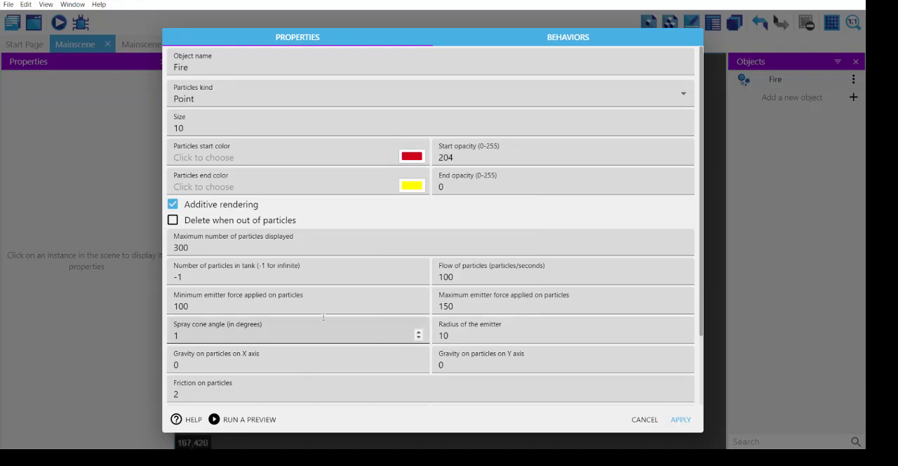
pyautogui.click(680, 419)
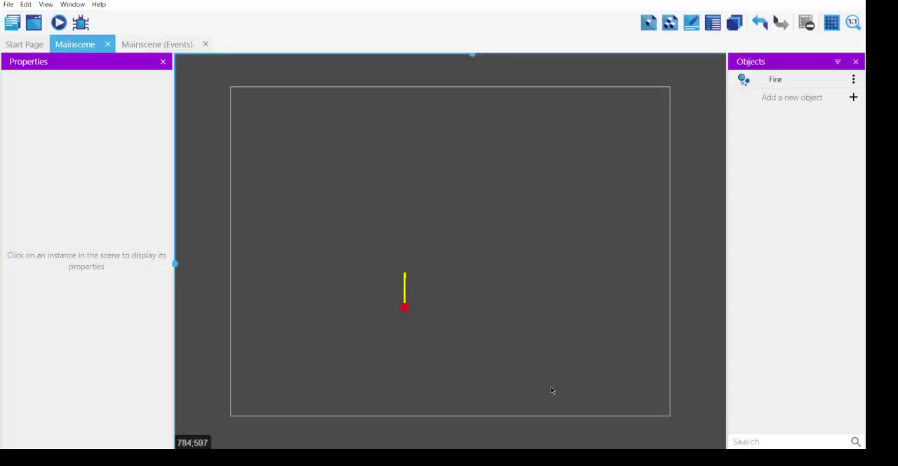
# Save the project and preview the fire with its new start color
pyautogui.hotkey('ctrl', 's')
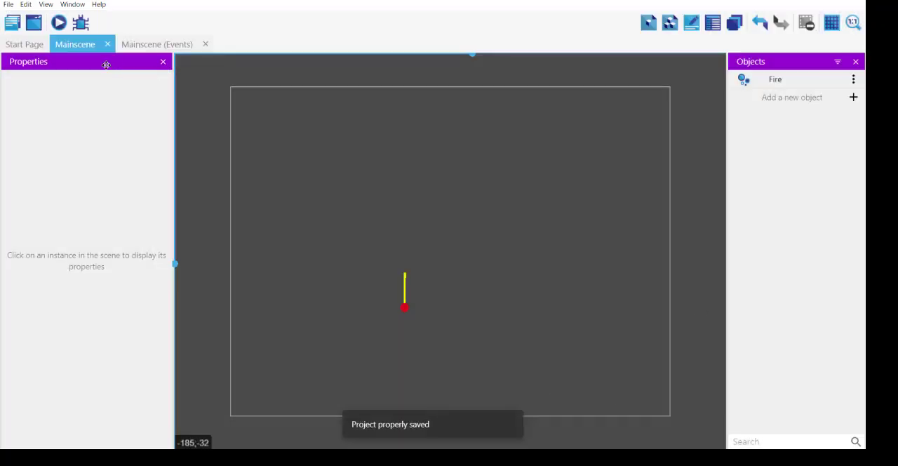
pyautogui.click(59, 22)
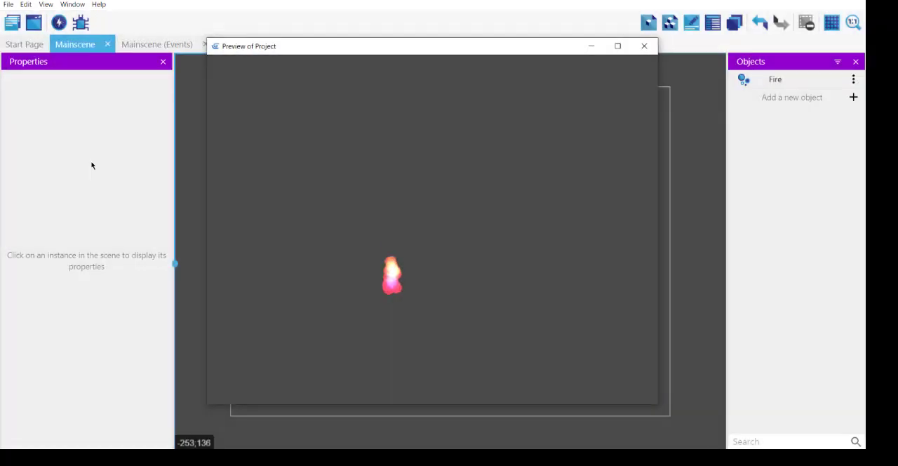